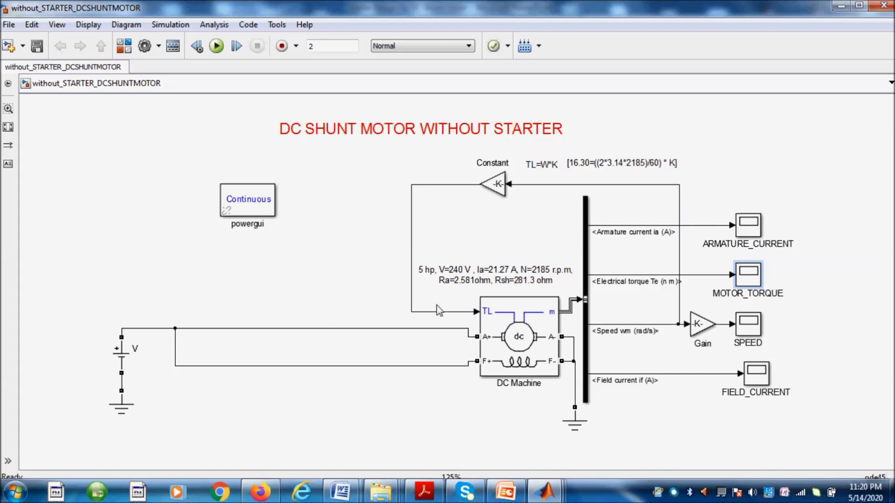
Check the gain parameters of the Constant block that feeds the load torque input of the DC Machine
{"action": "left_click", "coordinate": [495, 185]}
{"action": "left_click", "coordinate": [543, 173]}
{"action": "left_click", "coordinate": [506, 188]}
{"action": "double_click", "coordinate": [503, 185]}
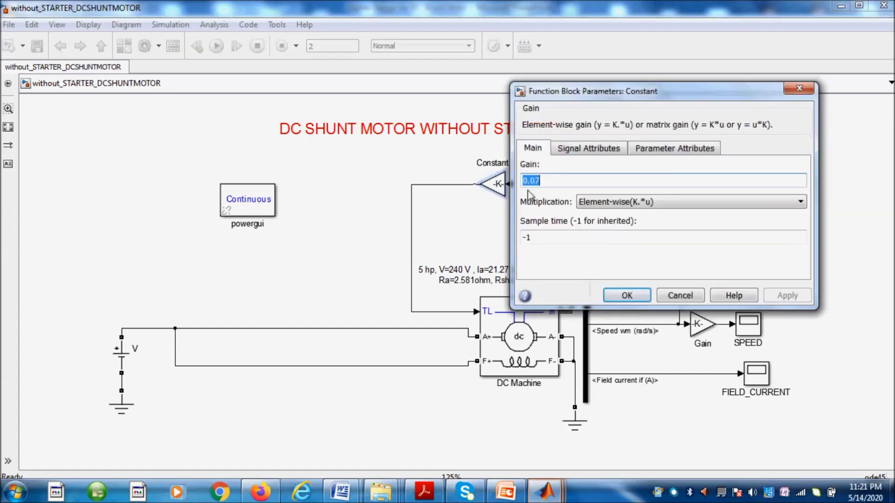
{"action": "left_click", "coordinate": [627, 300]}
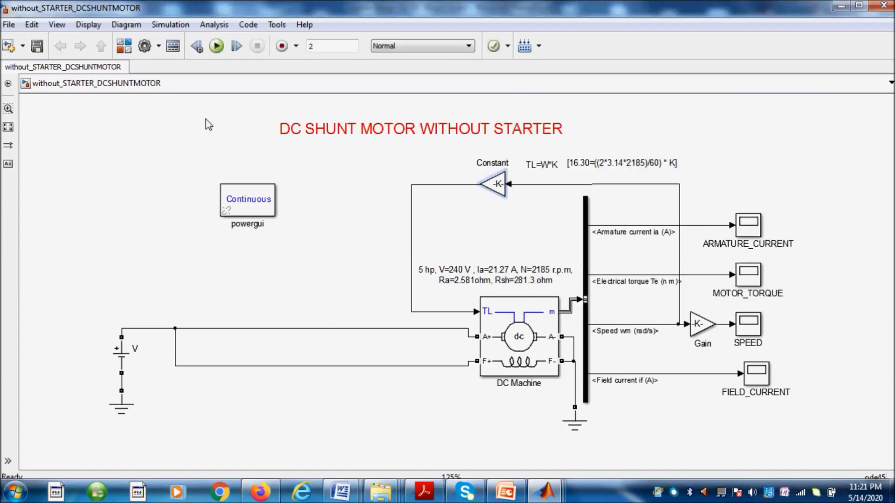
Run the simulation of the motor without starter, view the ARMATURE_CURRENT scope plot and close it
{"action": "left_click", "coordinate": [217, 46]}
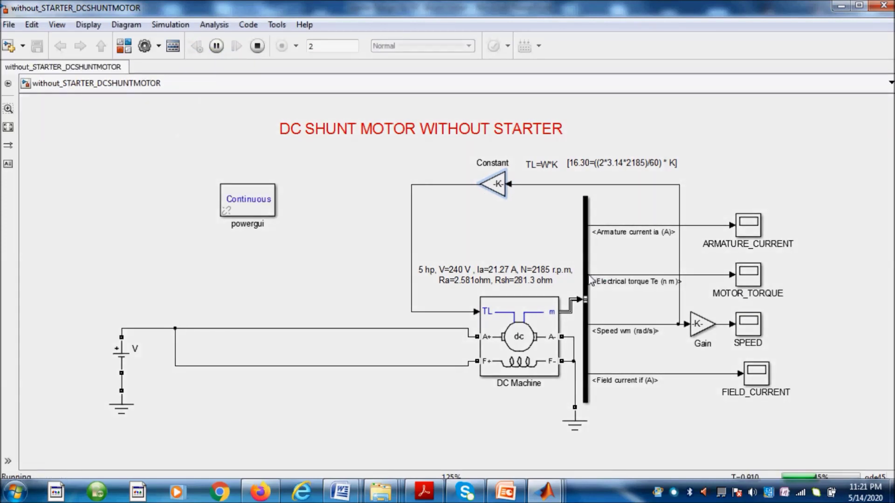
{"action": "left_click", "coordinate": [741, 233]}
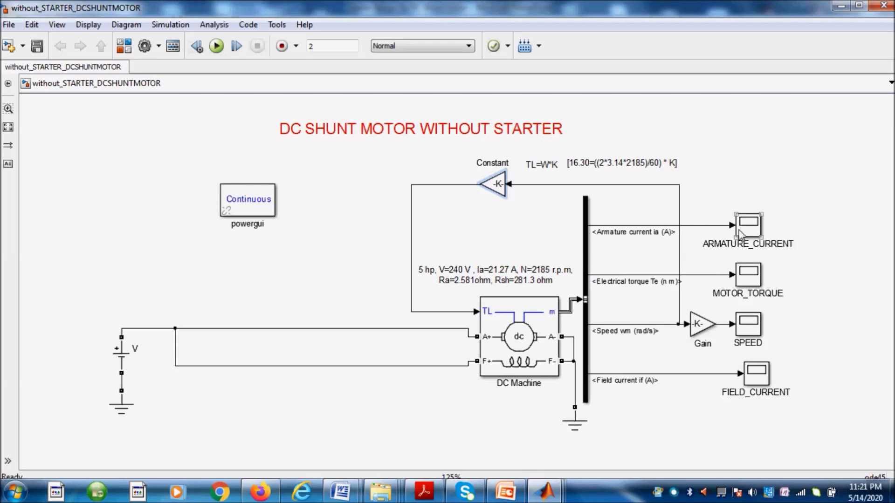
{"action": "double_click", "coordinate": [742, 229]}
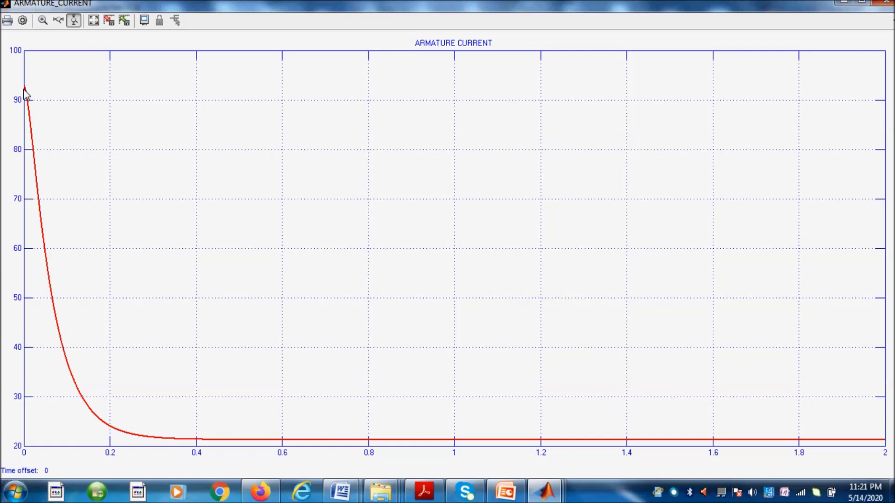
{"action": "left_click", "coordinate": [884, 5]}
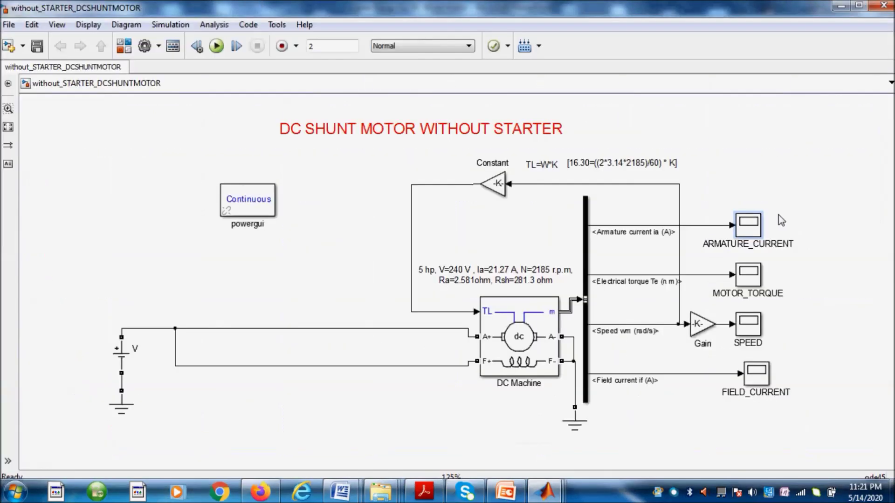
Examine the SPEED scope plot, enlarging the vertical range around the steady-state speed, and close it
{"action": "double_click", "coordinate": [748, 324]}
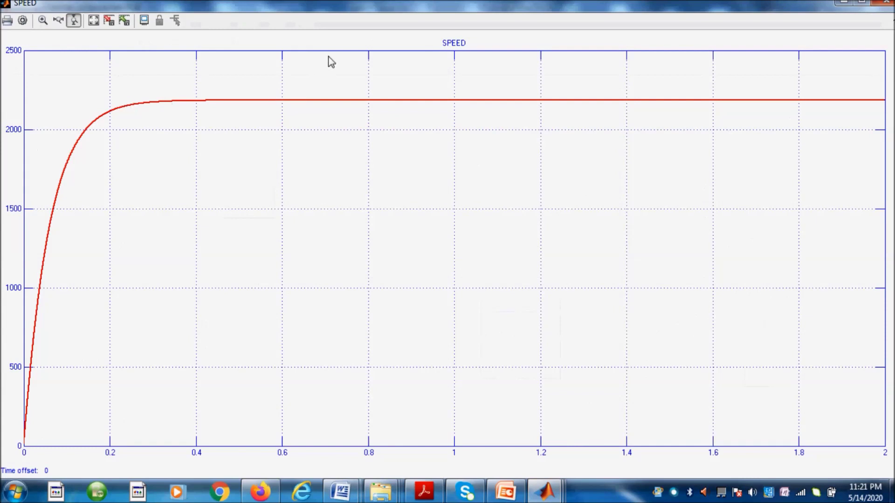
{"action": "left_click_drag", "start_coordinate": [330, 53], "coordinate": [334, 134]}
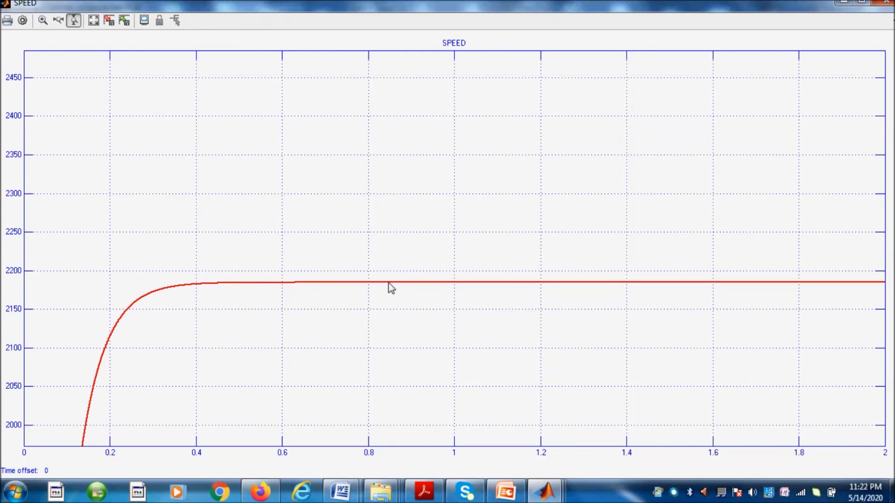
{"action": "left_click", "coordinate": [887, 7]}
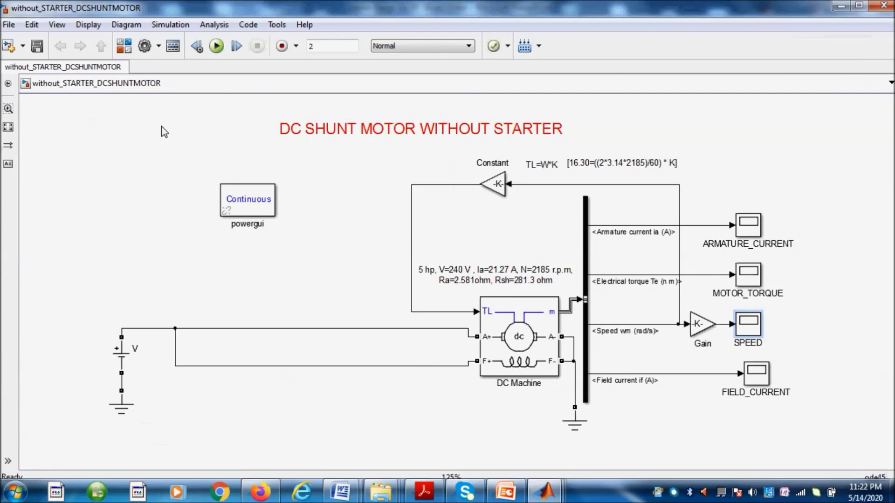
Switch to the STARTER_DESIGN_FOR_DCSHUNTMOTOR model and look inside its 3-Point Starter subsystem, including the A and F output ports
{"action": "left_click", "coordinate": [548, 490]}
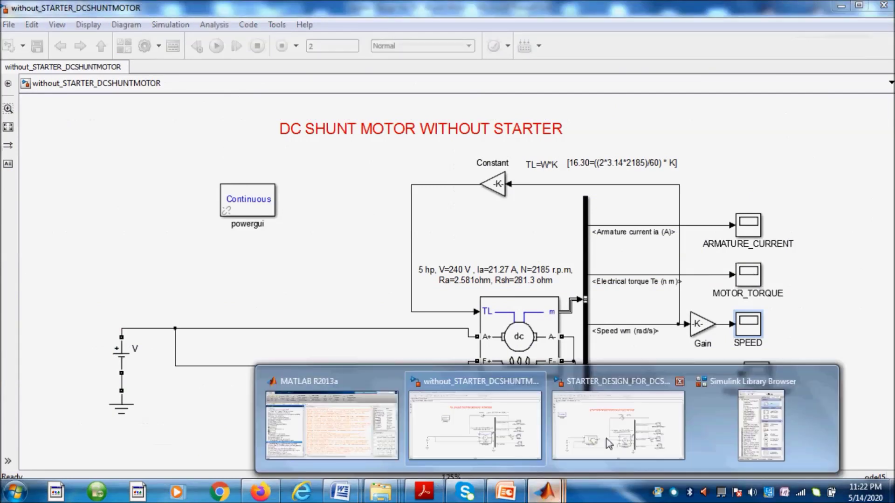
{"action": "left_click", "coordinate": [615, 426]}
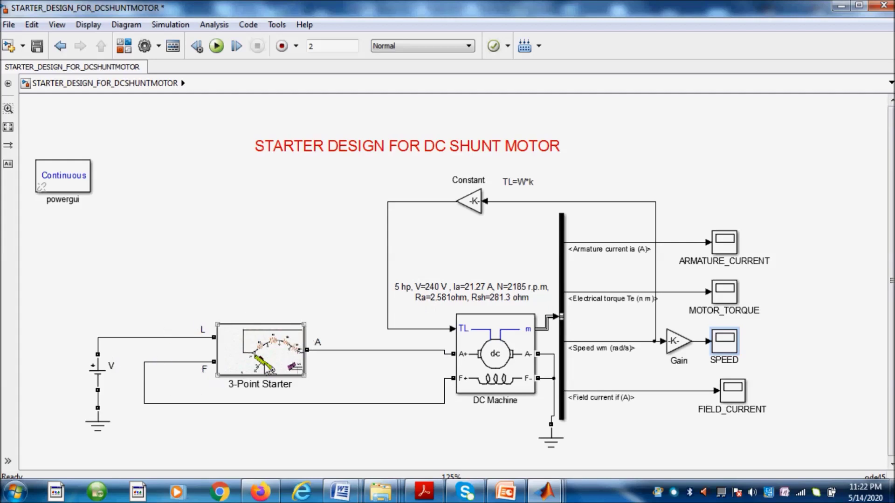
{"action": "double_click", "coordinate": [264, 358]}
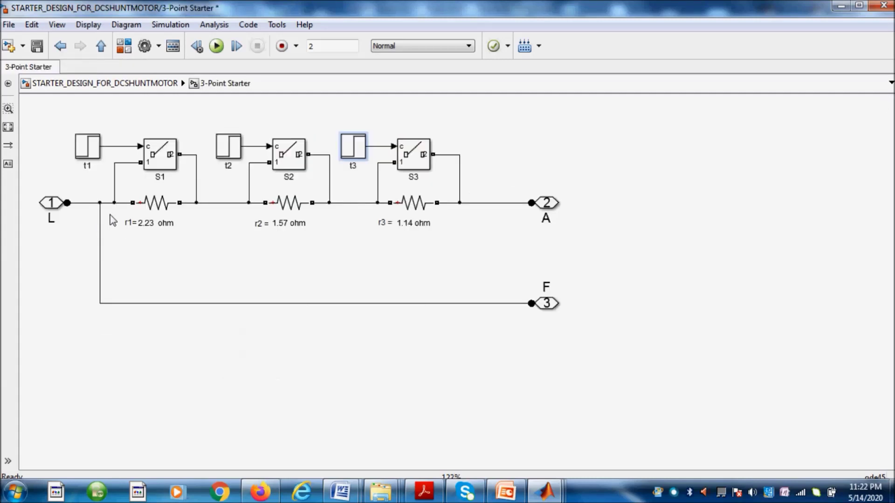
{"action": "left_click", "coordinate": [546, 308]}
{"action": "left_click", "coordinate": [540, 209]}
Check the step times of the t1, t2 and t3 blocks and return to the top level of the model
{"action": "double_click", "coordinate": [87, 155]}
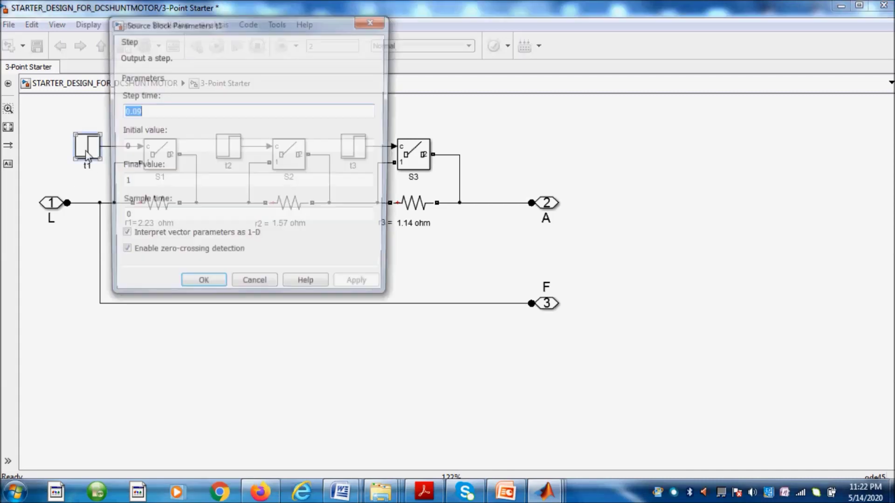
{"action": "left_click", "coordinate": [205, 288]}
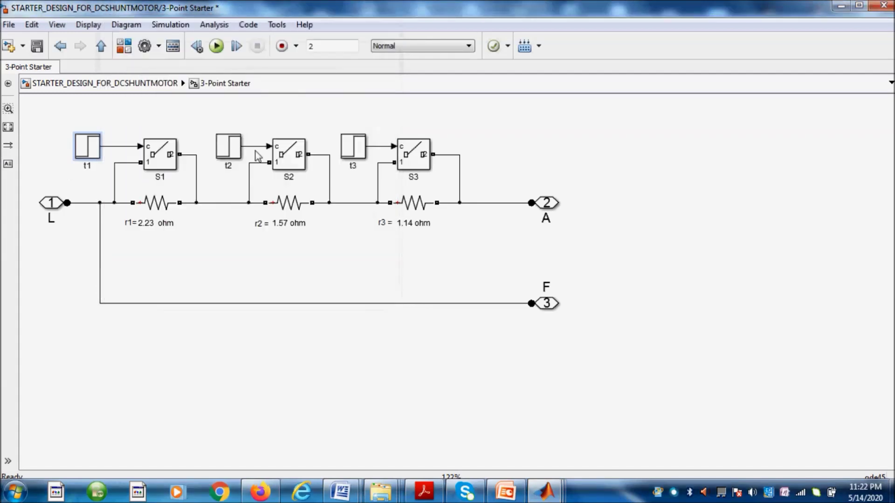
{"action": "double_click", "coordinate": [229, 152]}
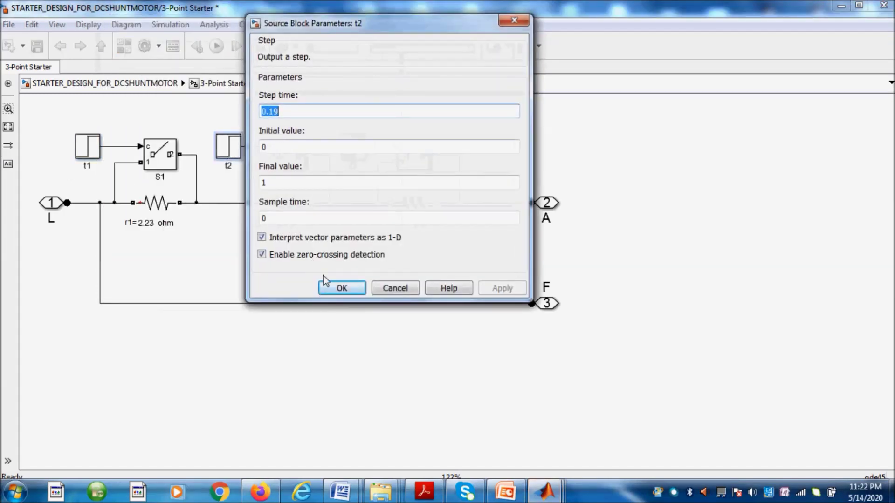
{"action": "left_click", "coordinate": [334, 289]}
{"action": "double_click", "coordinate": [353, 146]}
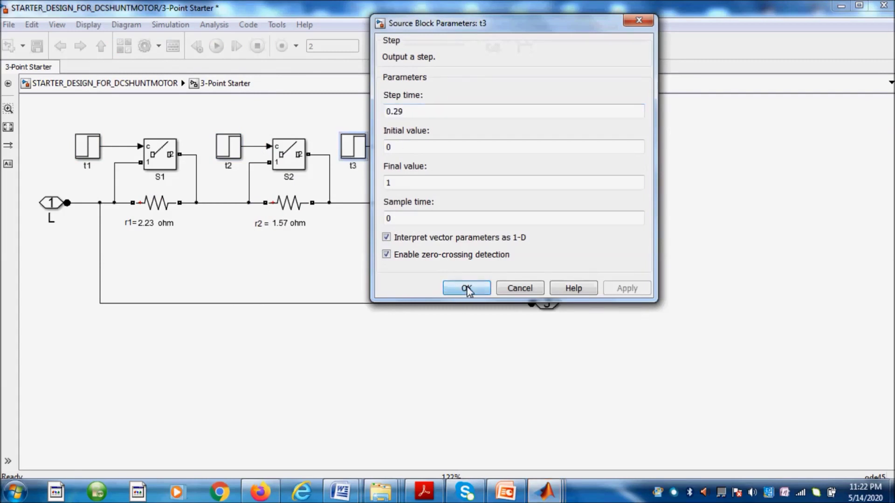
{"action": "left_click", "coordinate": [466, 288]}
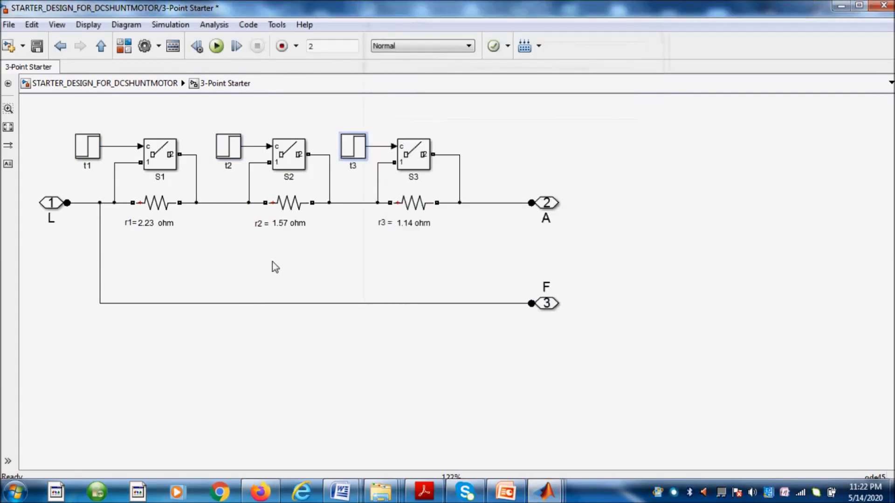
{"action": "left_click", "coordinate": [103, 52]}
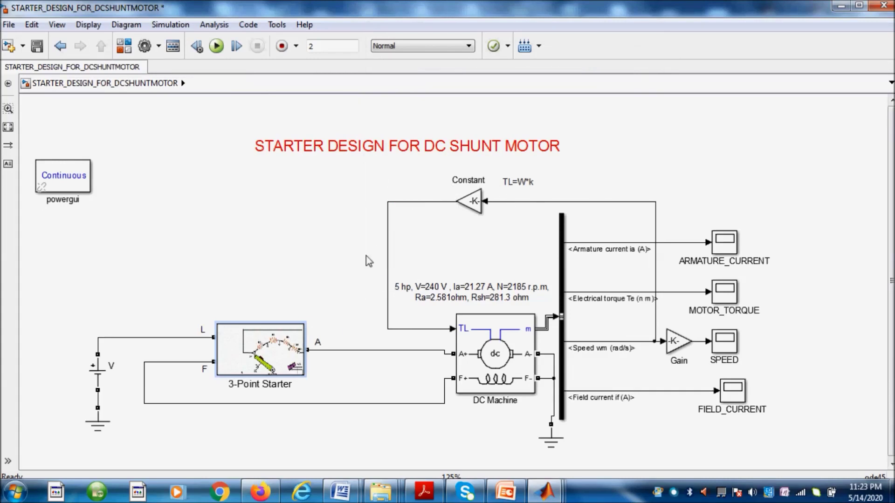
Run the simulation of the starter model, view the ARMATURE_CURRENT scope plot and close it
{"action": "left_click", "coordinate": [216, 45]}
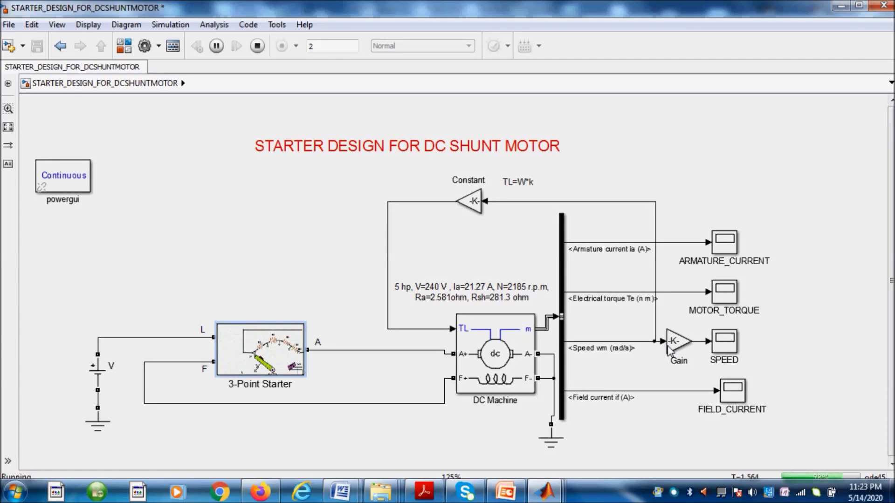
{"action": "double_click", "coordinate": [725, 243]}
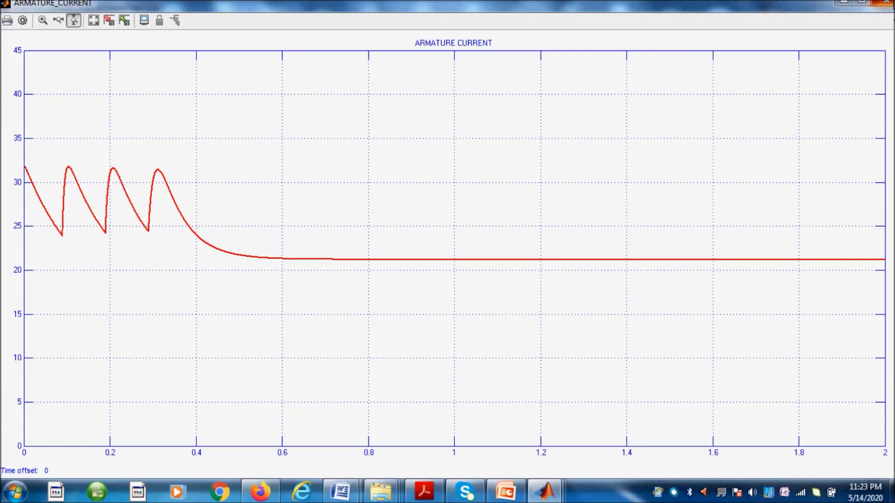
{"action": "left_click", "coordinate": [884, 2]}
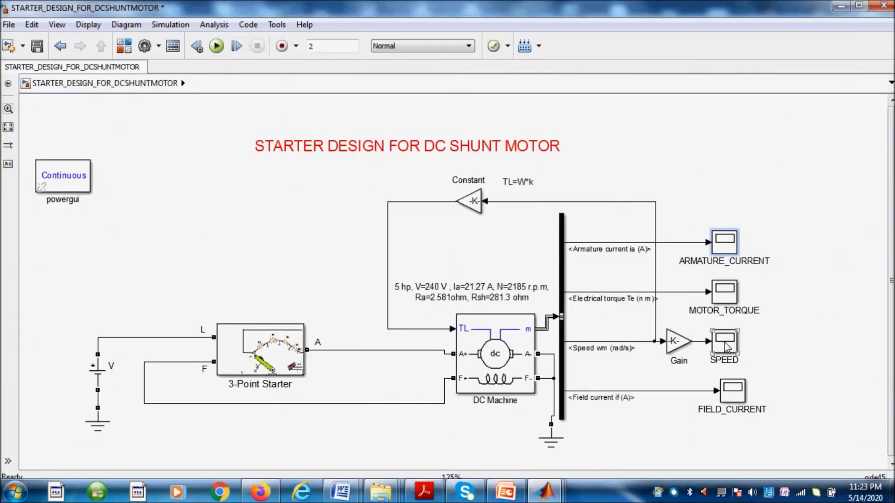
Examine the MOTOR_TORQUE and SPEED scope plots of the starter model, closing each one
{"action": "double_click", "coordinate": [724, 293]}
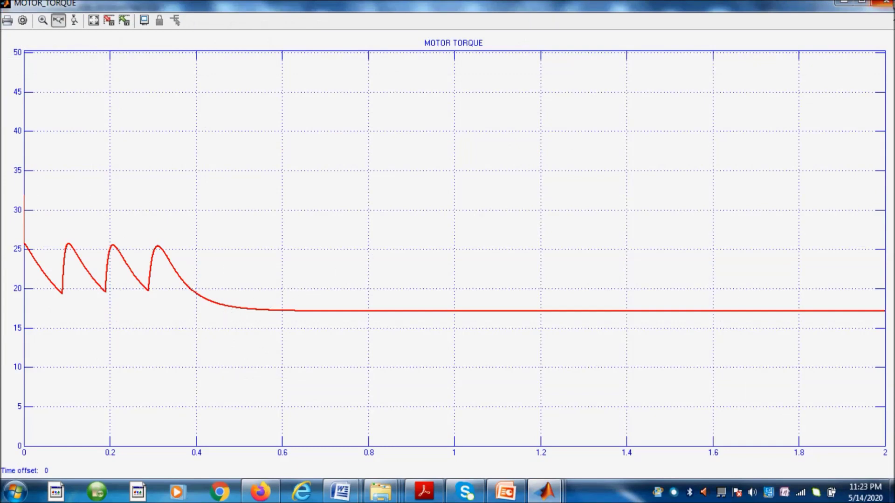
{"action": "key", "text": "alt+F4"}
{"action": "double_click", "coordinate": [725, 353]}
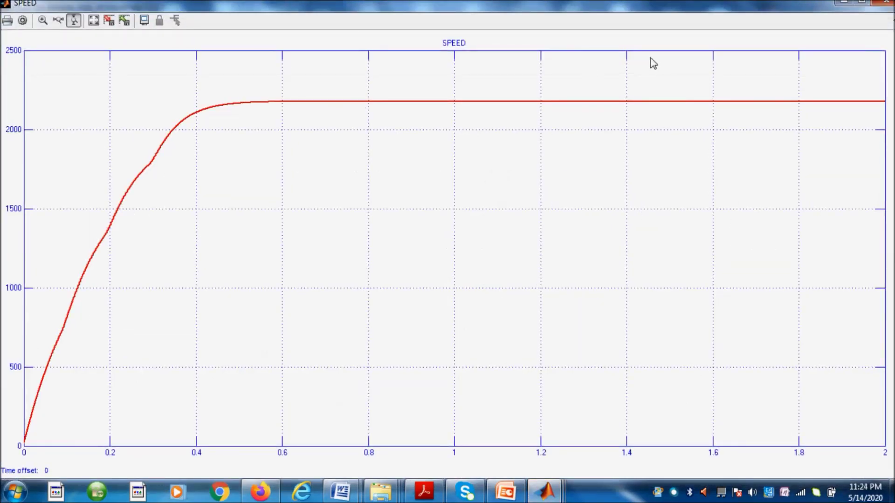
{"action": "left_click", "coordinate": [886, 3]}
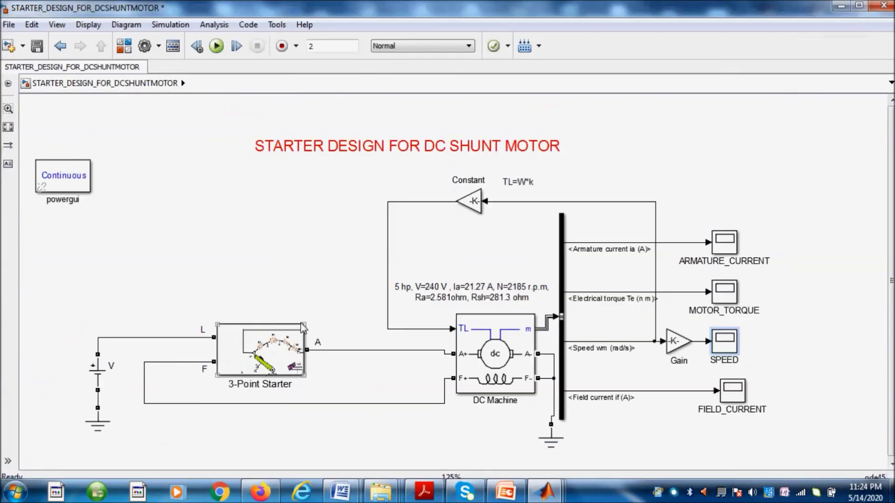